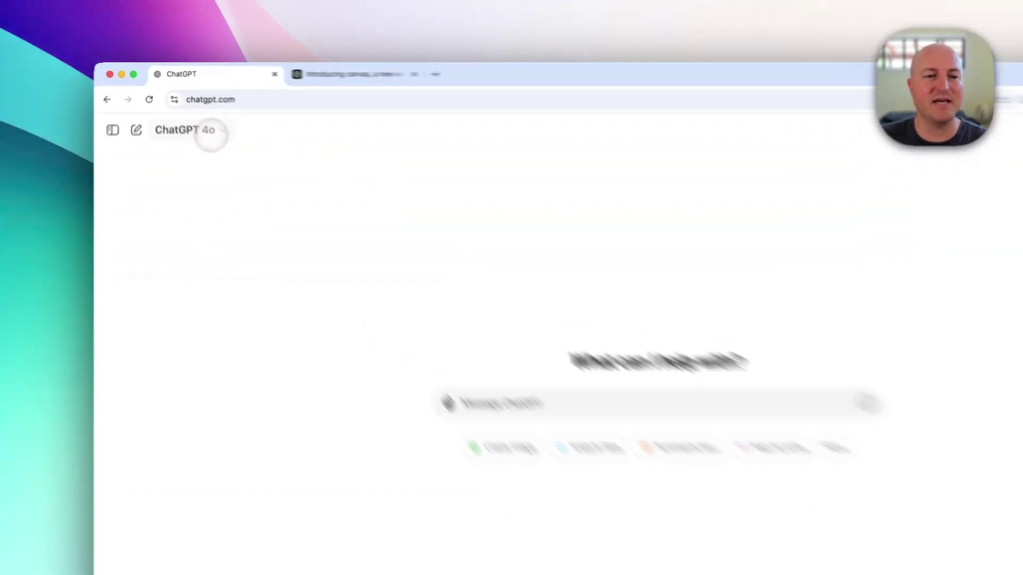
Open the GPT-4o model dropdown to reveal the GPT-4o with canvas beta option
left_click(201, 112)
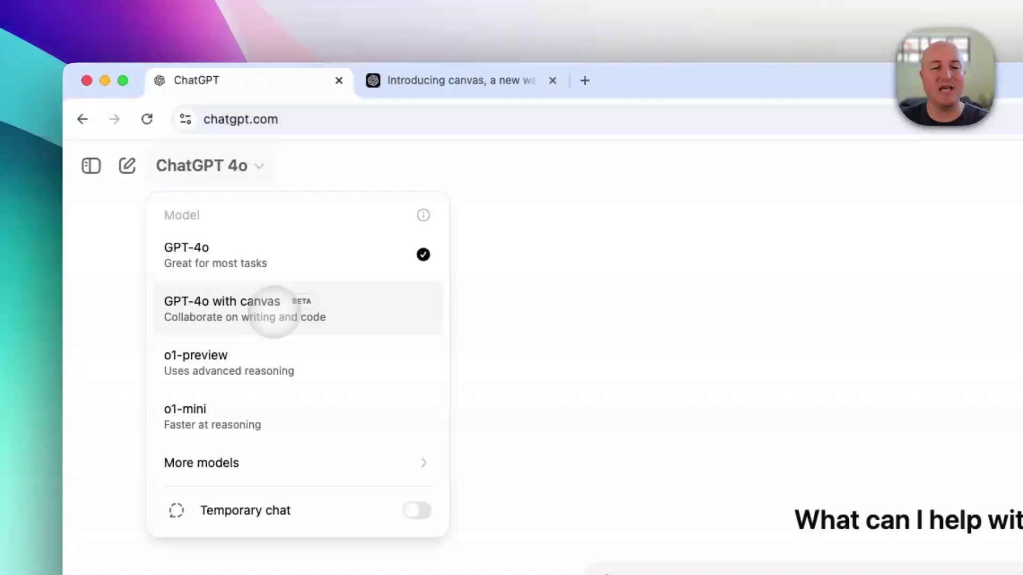
Switch to GPT-4o with canvas and paste the prompt for a LinkedIn post on nonprofits using Canvas
left_click(273, 311)
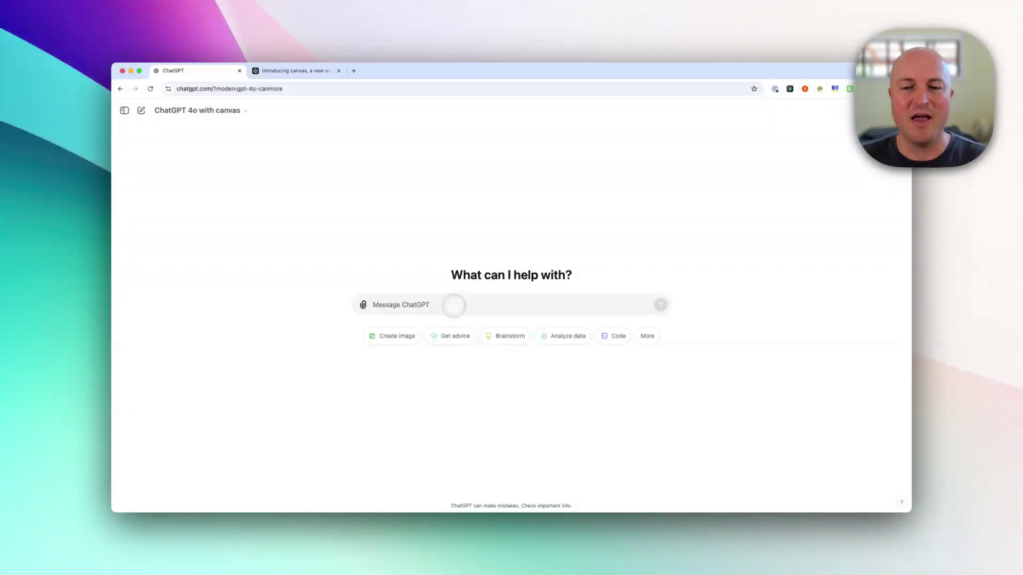
type("Please help me draft a LinkedIn post about 3 ways nonprofits can use the new ChatGPT Canvas feature for their work. I will provide some details about Canvas from the OpenAI website below:  Introducing canvas A new way of working with ChatGPT to write and code  The image shows a vertical toolbar featuring five icons arranged in a column on a soft pastel background. The third icon from the top, depicting an open book, is highlighted with a label next to it reading \"Reading Level.\"")
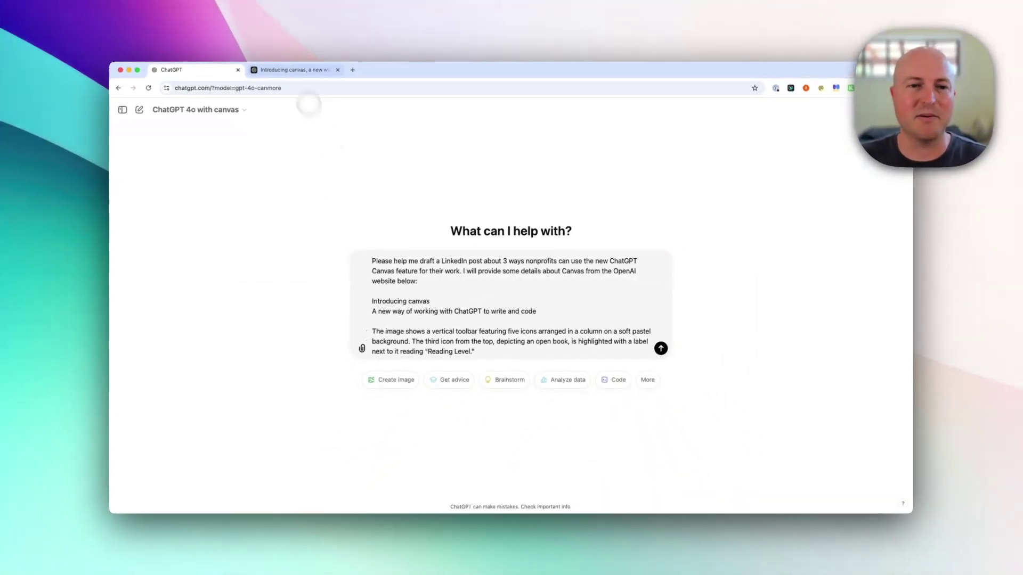
left_click(296, 70)
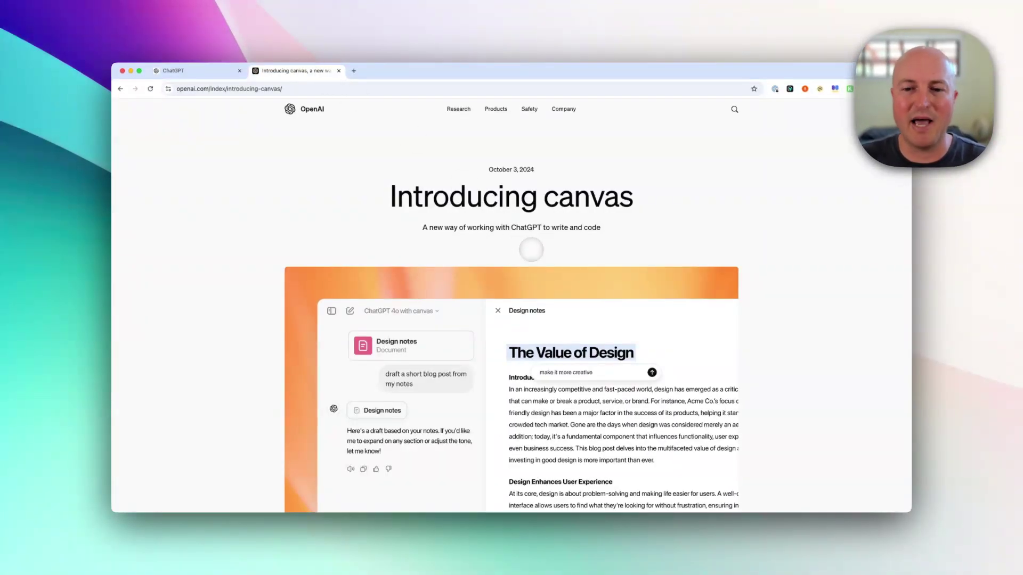
scroll(532, 249, "down", 4)
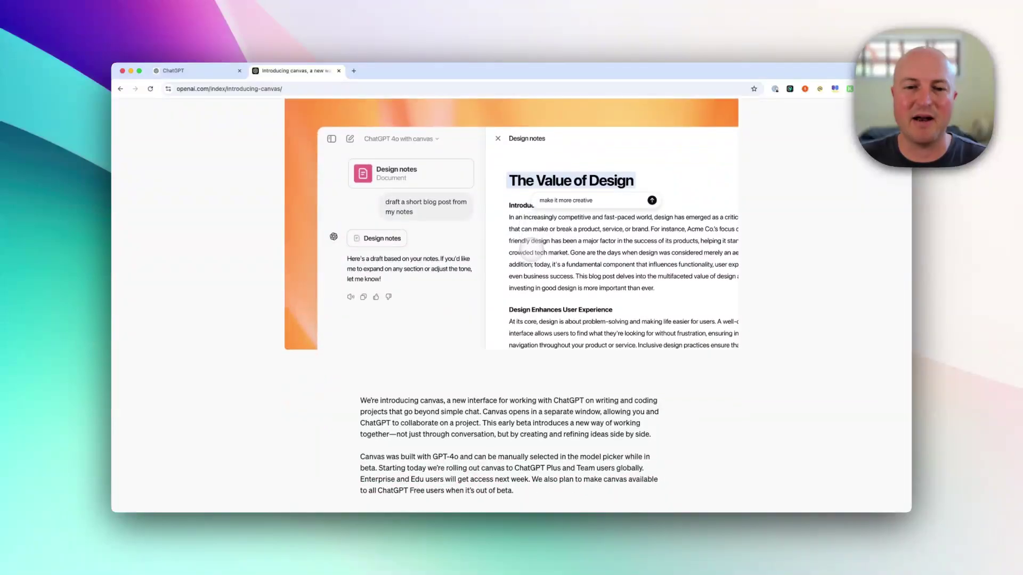
scroll(531, 250, "down", 20)
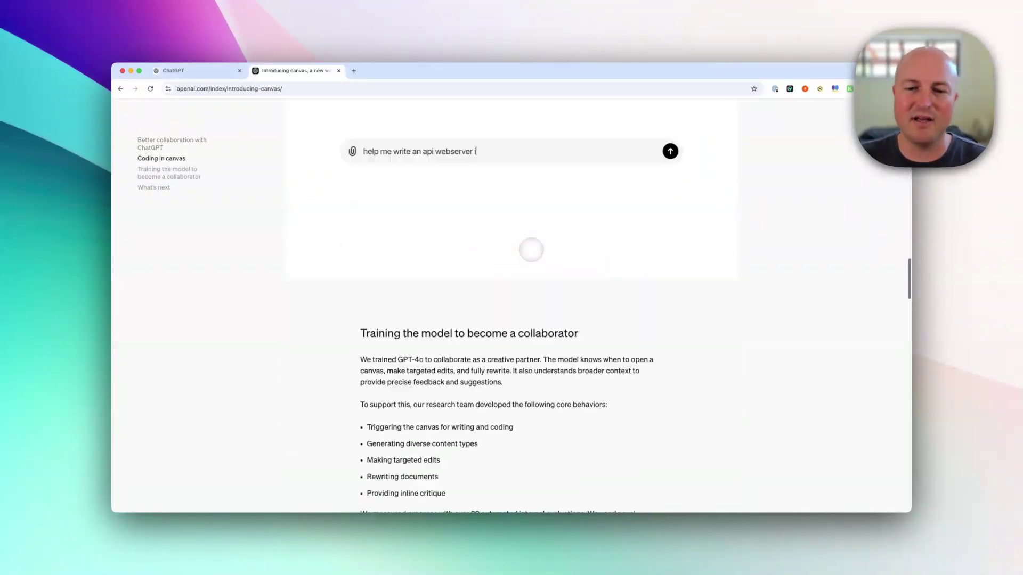
scroll(531, 249, "down", 5)
left_click(197, 70)
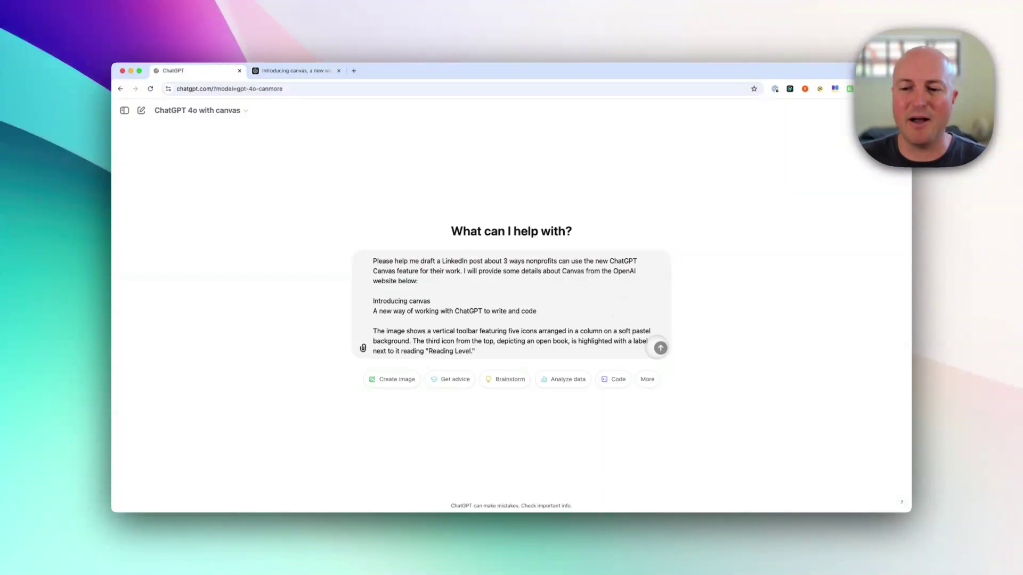
Send the prompt so ChatGPT drafts the LinkedIn post in a Canvas
left_click(660, 348)
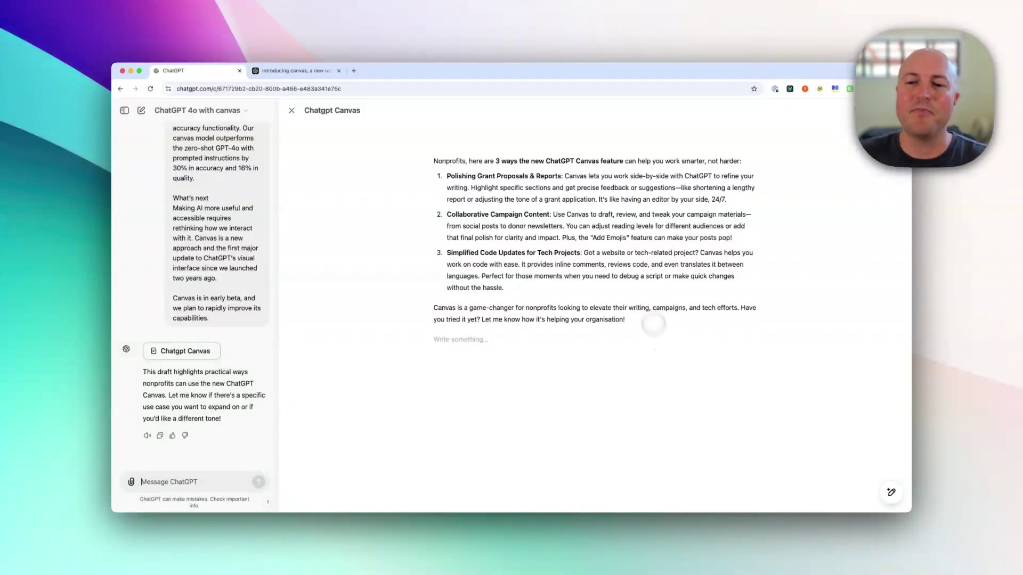
left_click(634, 253)
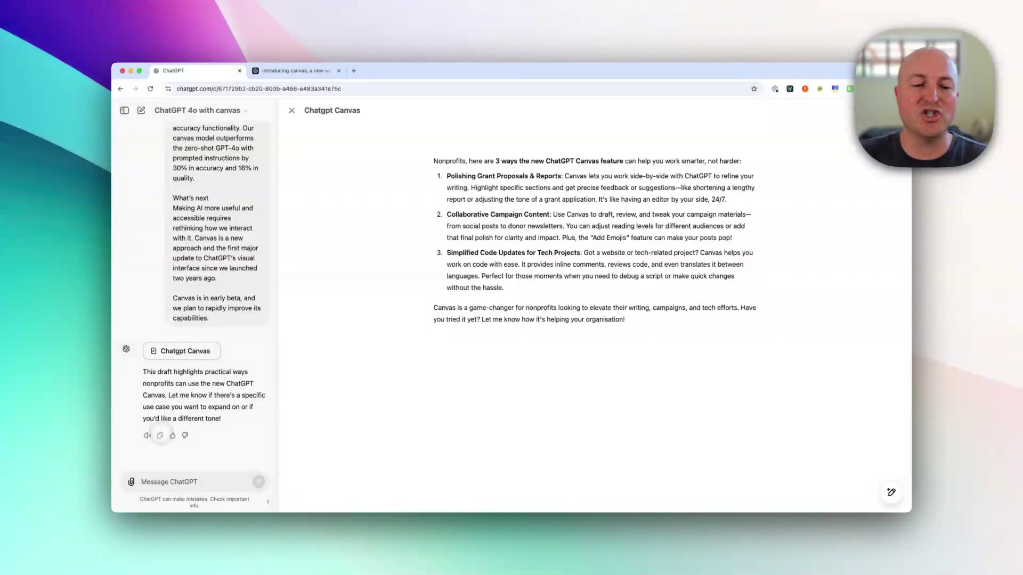
left_click(184, 485)
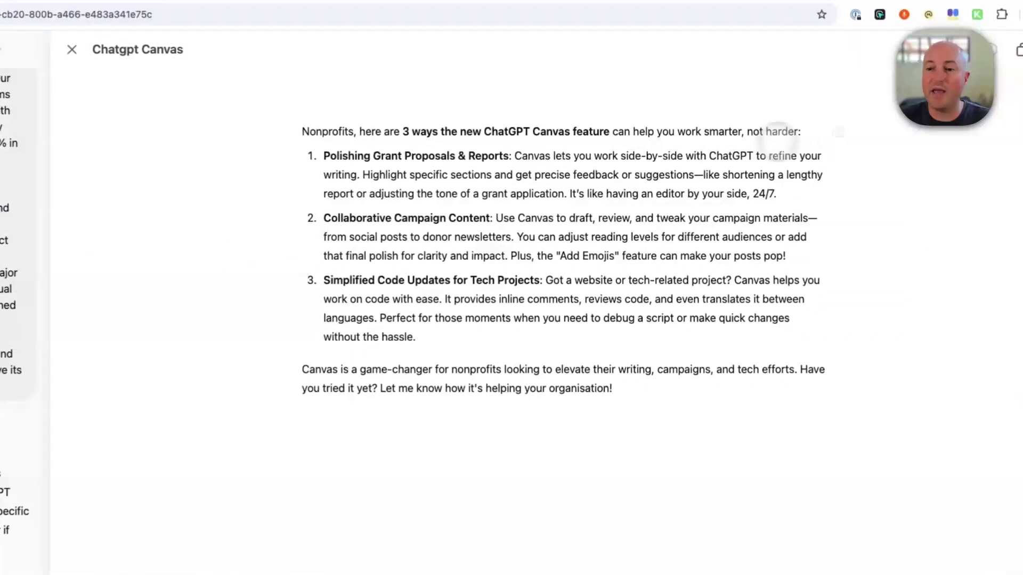
left_click(751, 161)
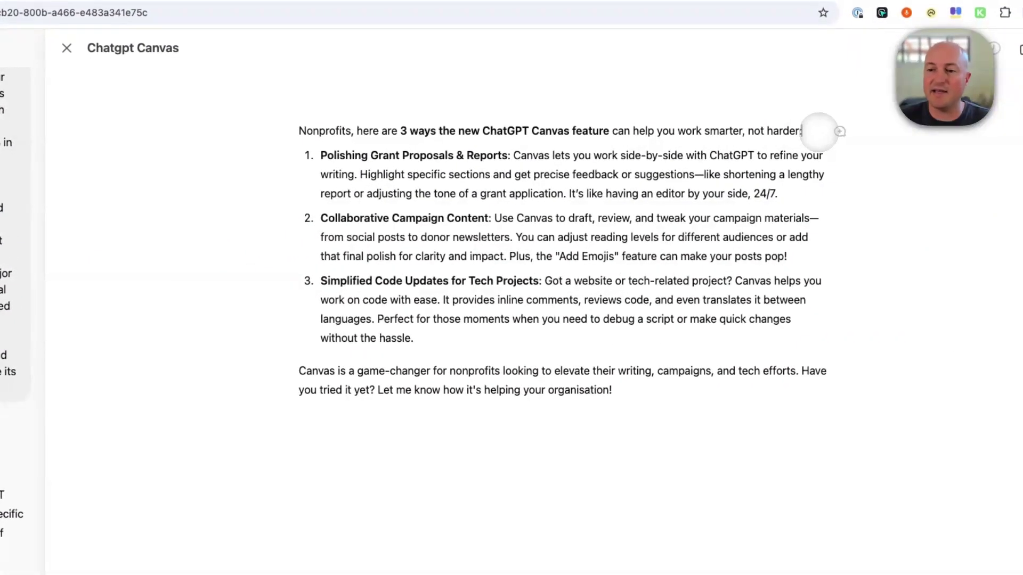
key("Return")
type("Edit make no")
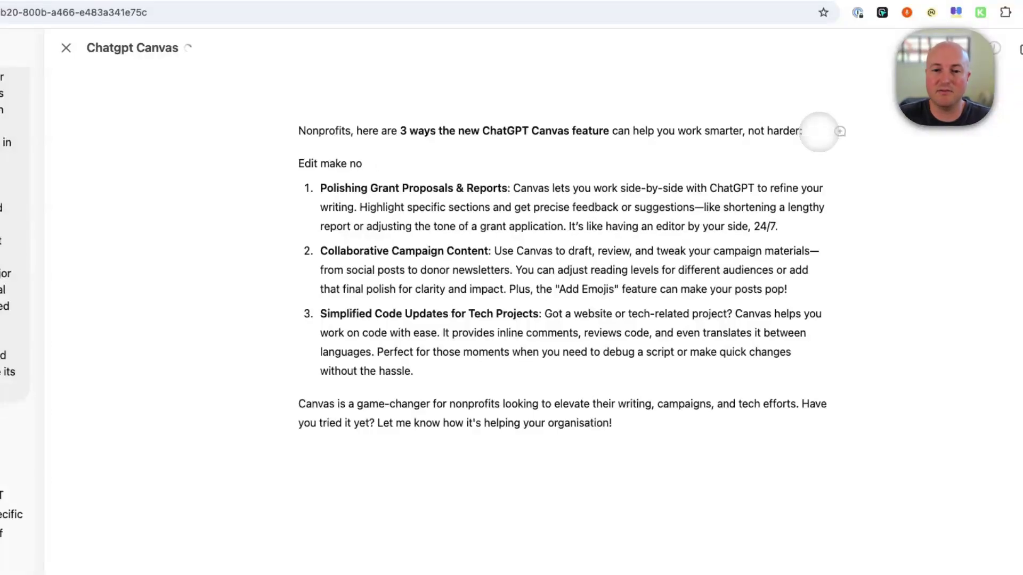
key("BackSpace")
key("BackSpace")
key("BackSpace")
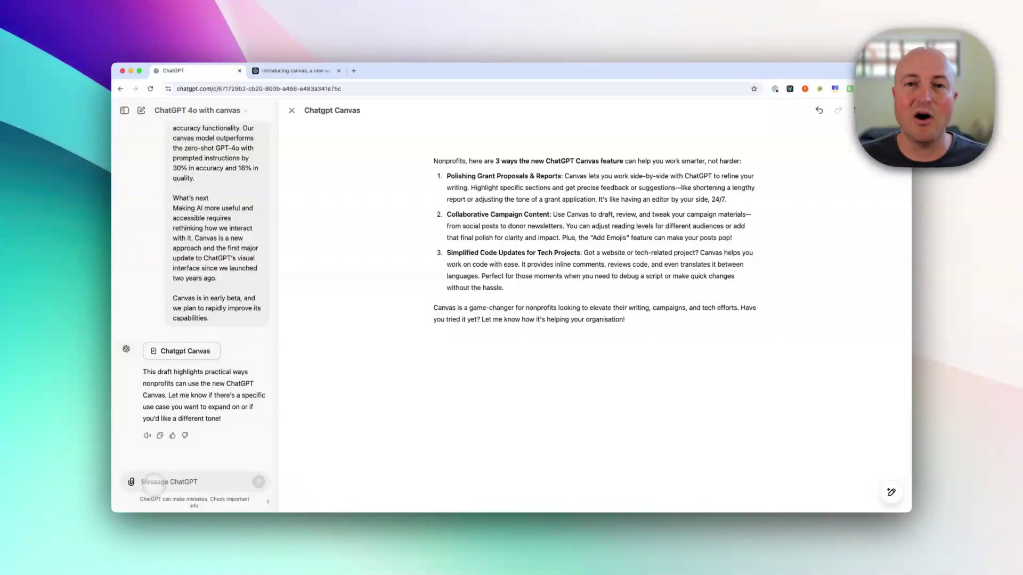
Shorten the Canvas post by setting the length slider to Shortest
mouse_move(891, 493)
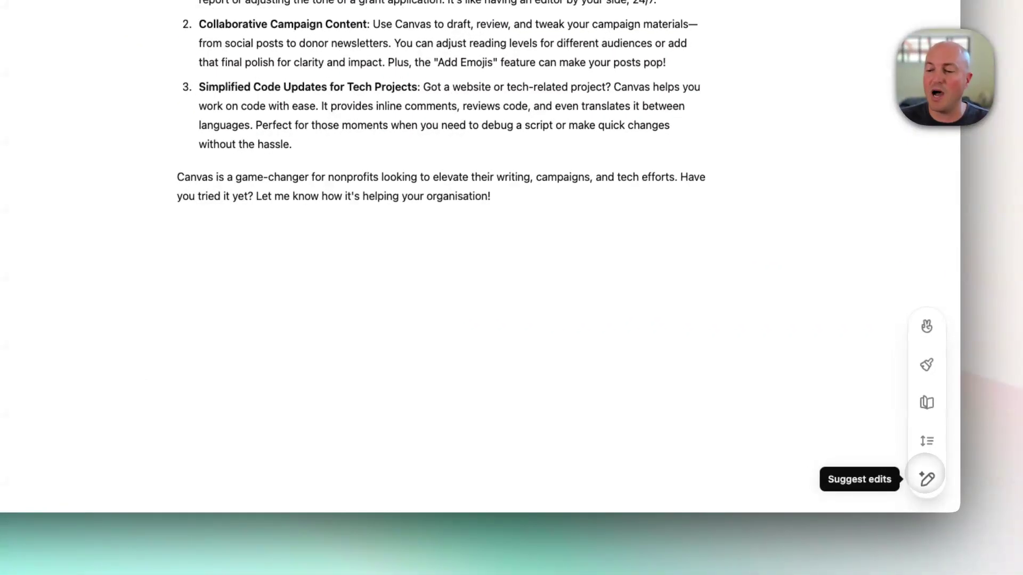
left_click(926, 440)
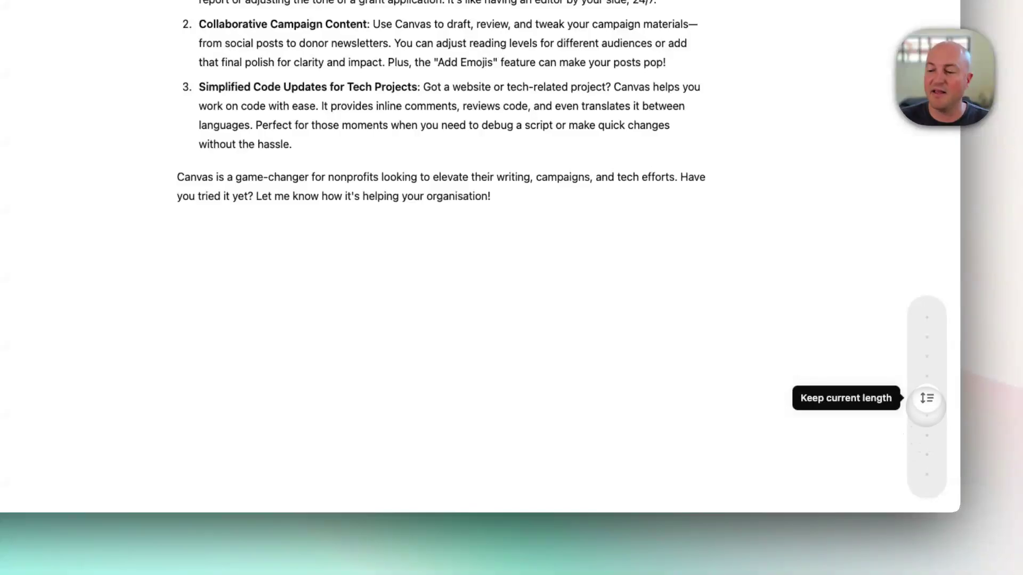
left_click_drag(926, 403, 926, 473)
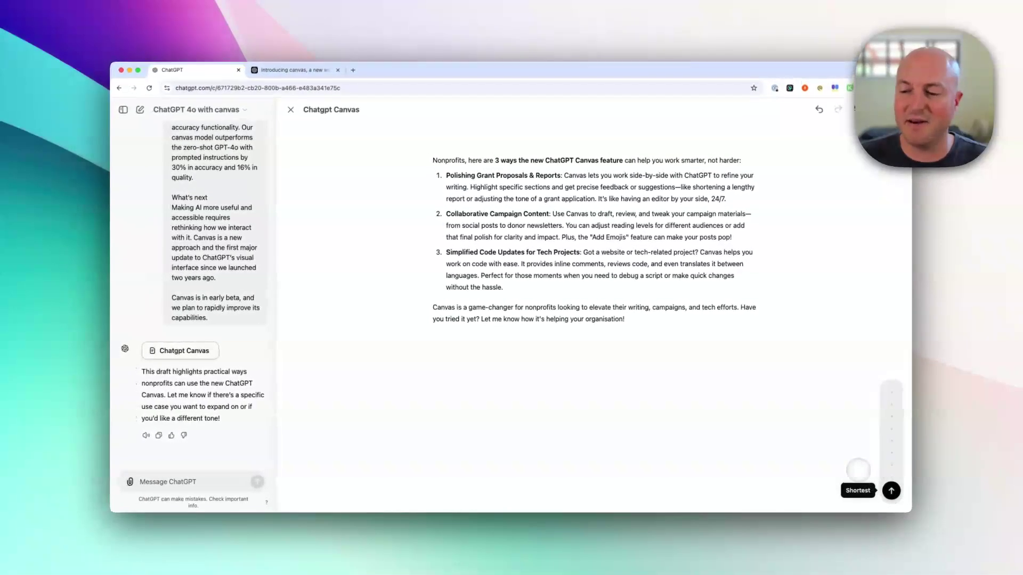
left_click(891, 491)
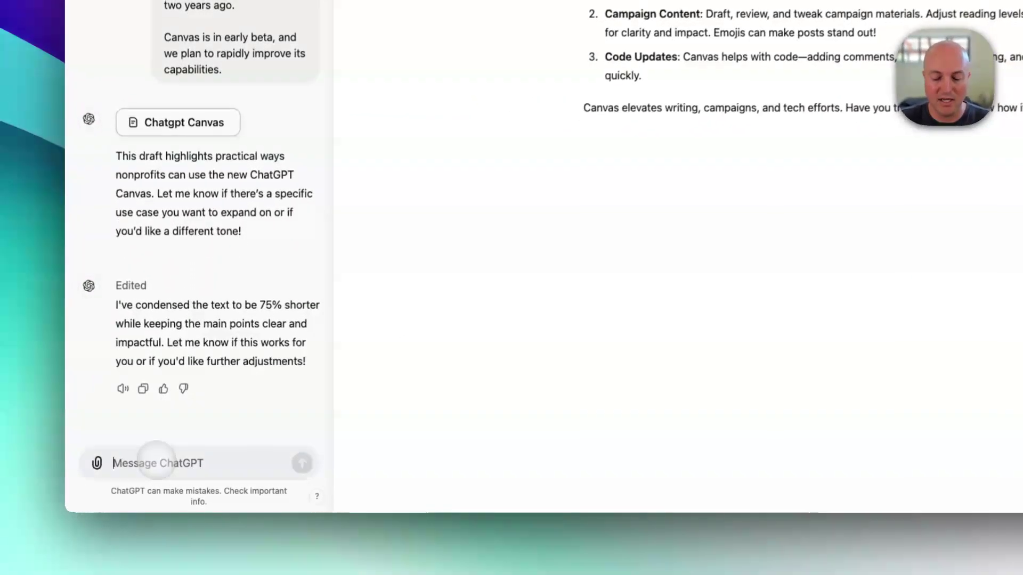
Ask ChatGPT to 'please focus rather on creative content not coding and reporting'
type("p")
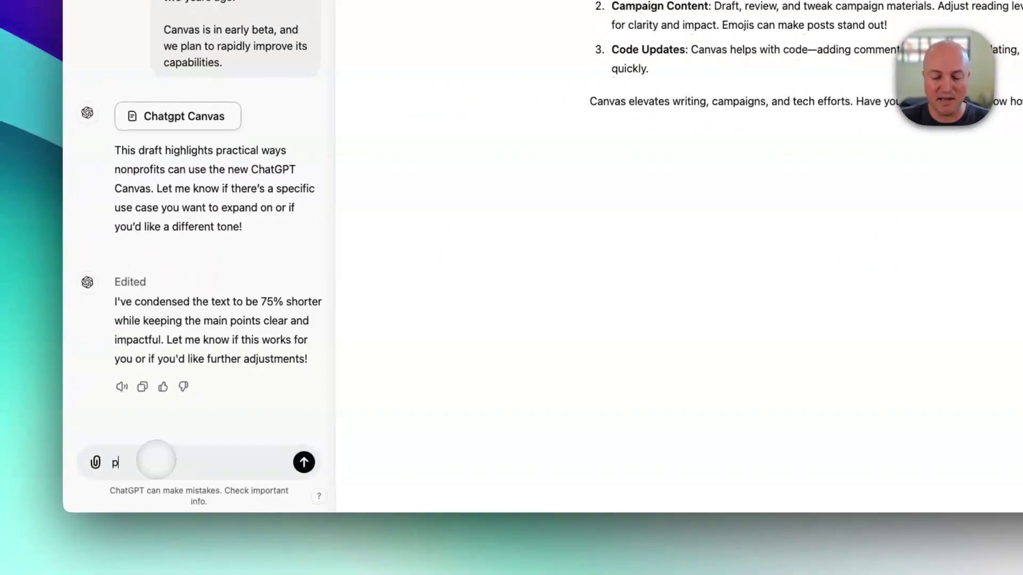
type("lease focus rather on creati")
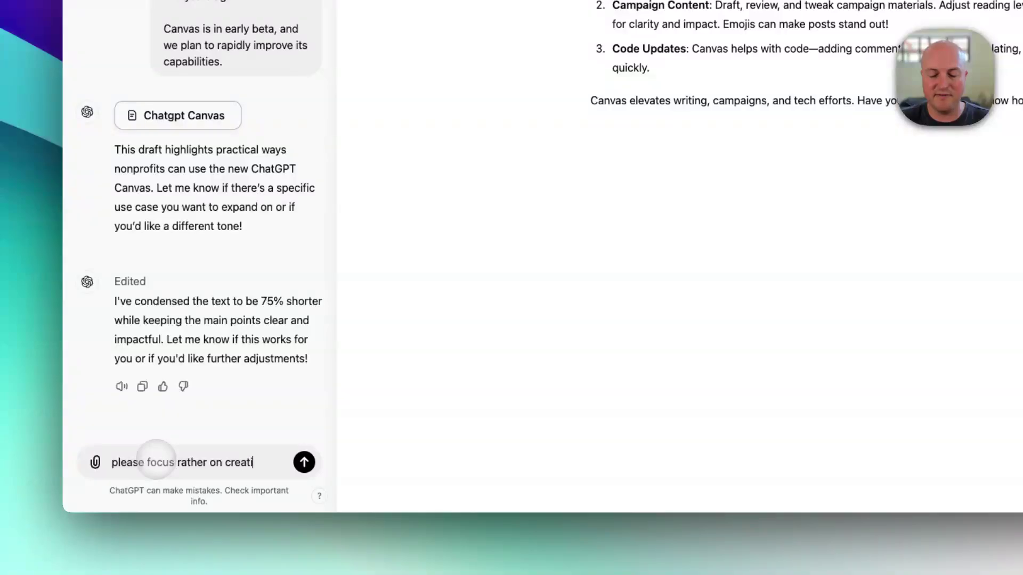
type("ve content not ")
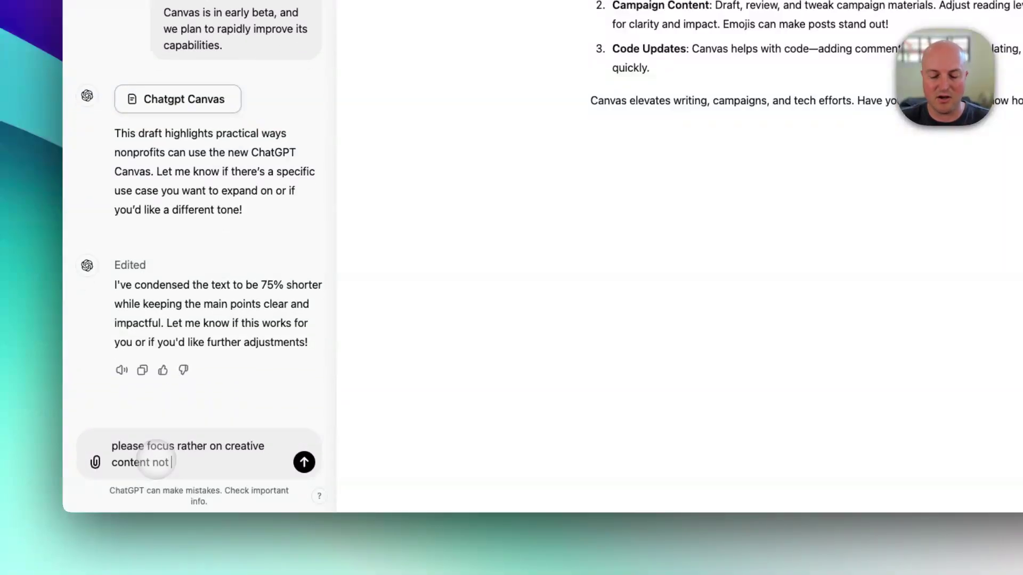
type("coding and reporti")
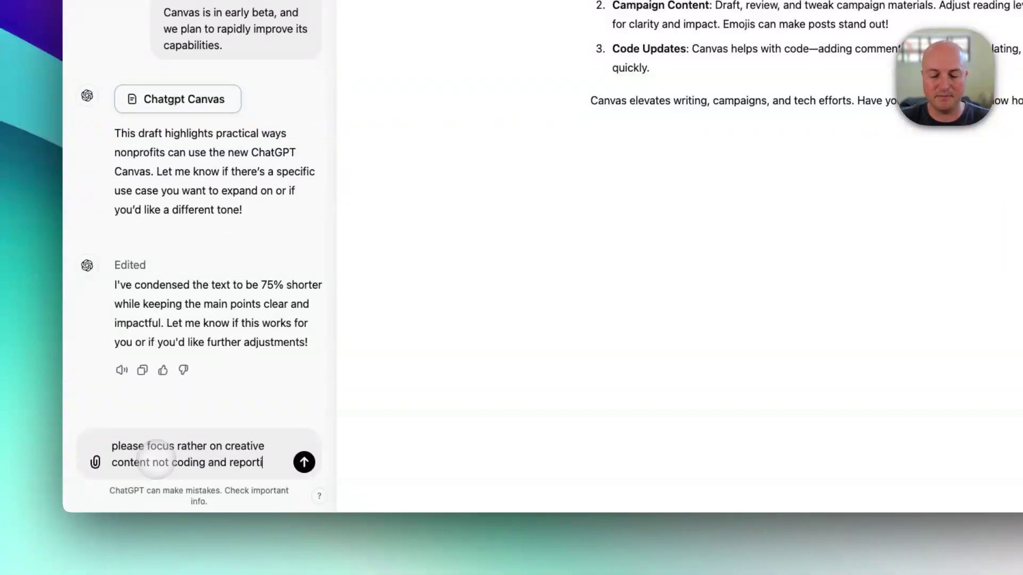
type("ng")
key("Return")
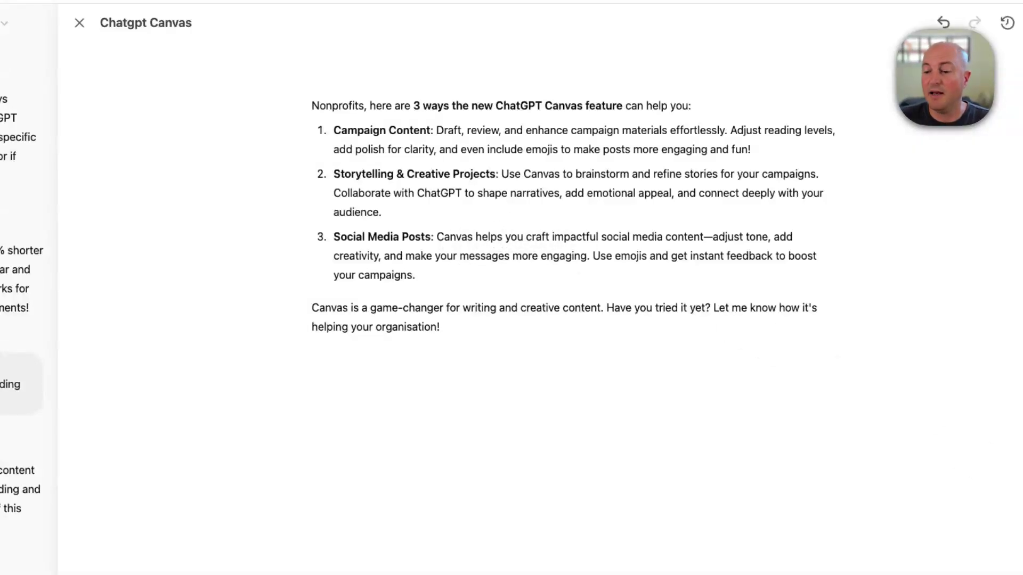
Expand the post by setting the length slider to Longest, then scroll through the result
left_click(938, 459)
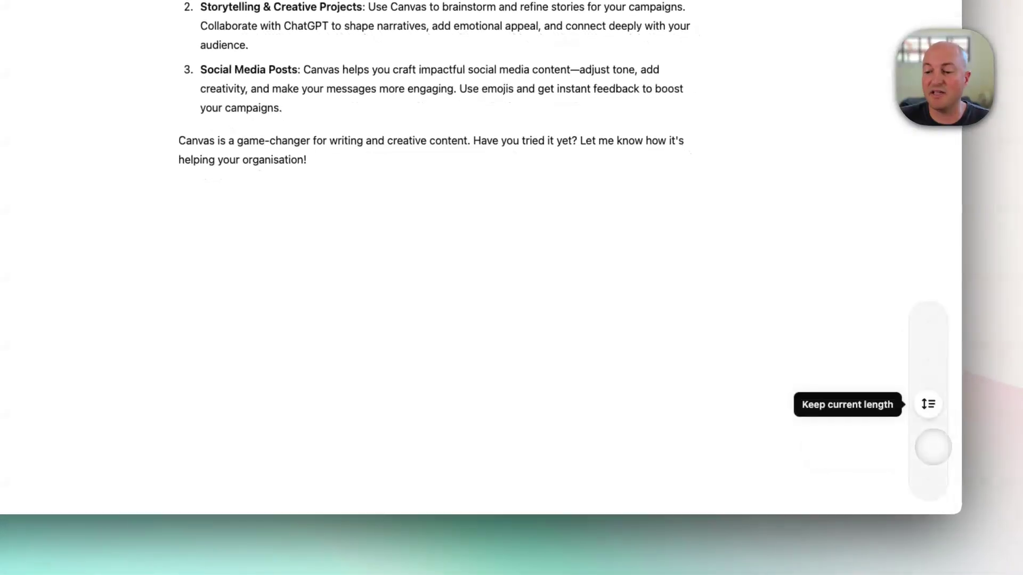
left_click_drag(928, 402, 928, 318)
left_click(927, 317)
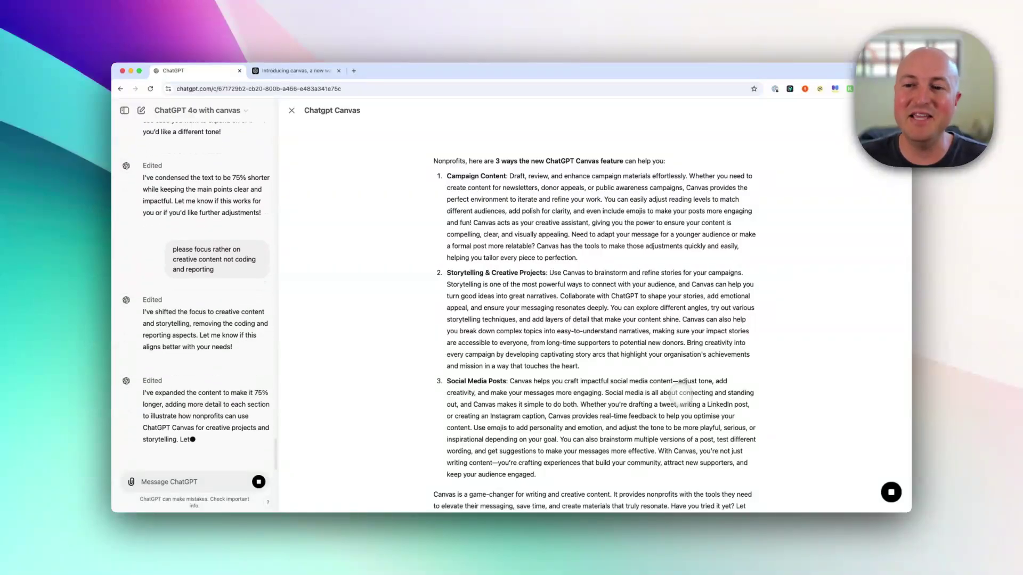
scroll(597, 259, "down", 5)
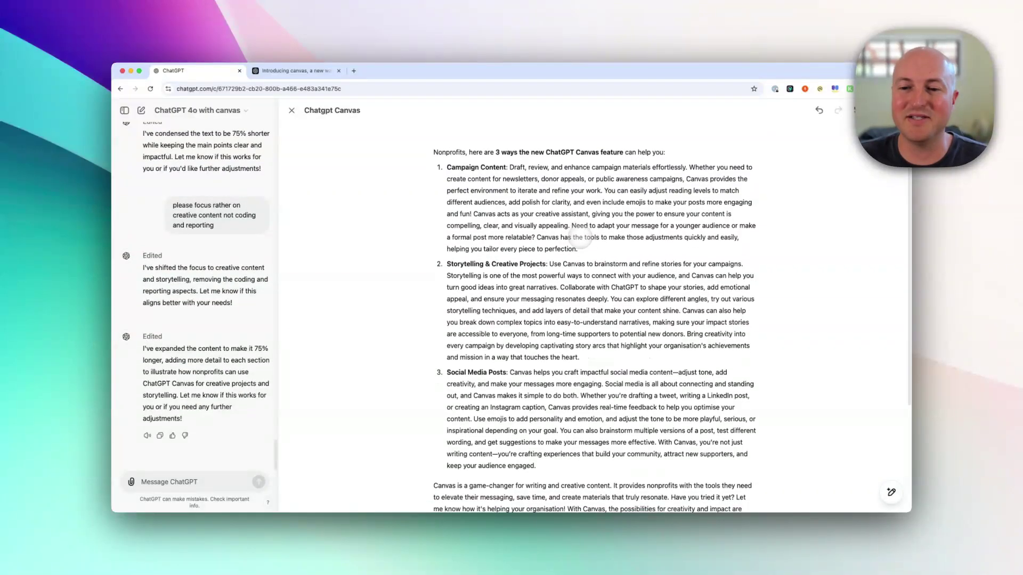
scroll(579, 234, "up", 5)
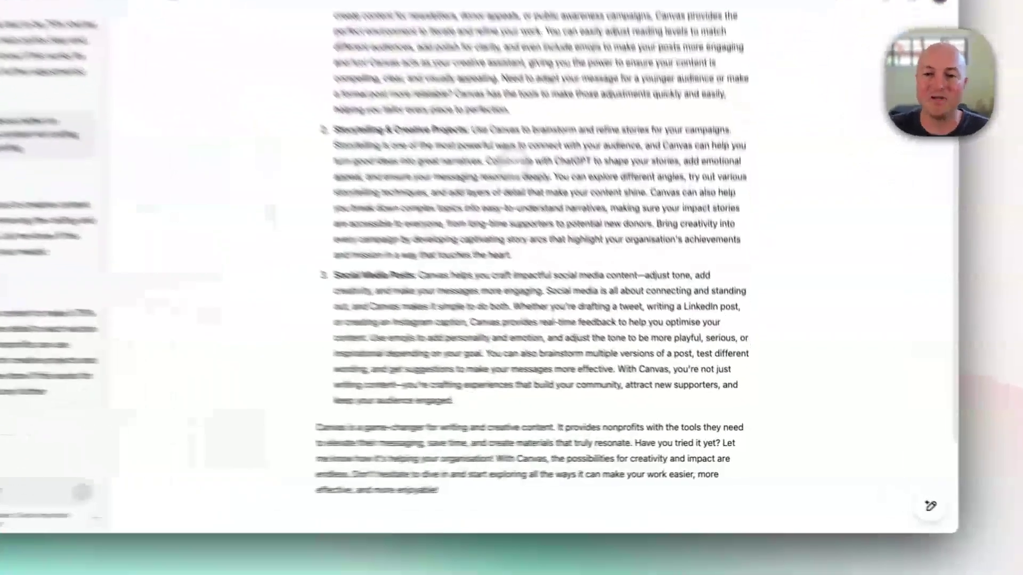
scroll(597, 267, "down", 2)
mouse_move(897, 497)
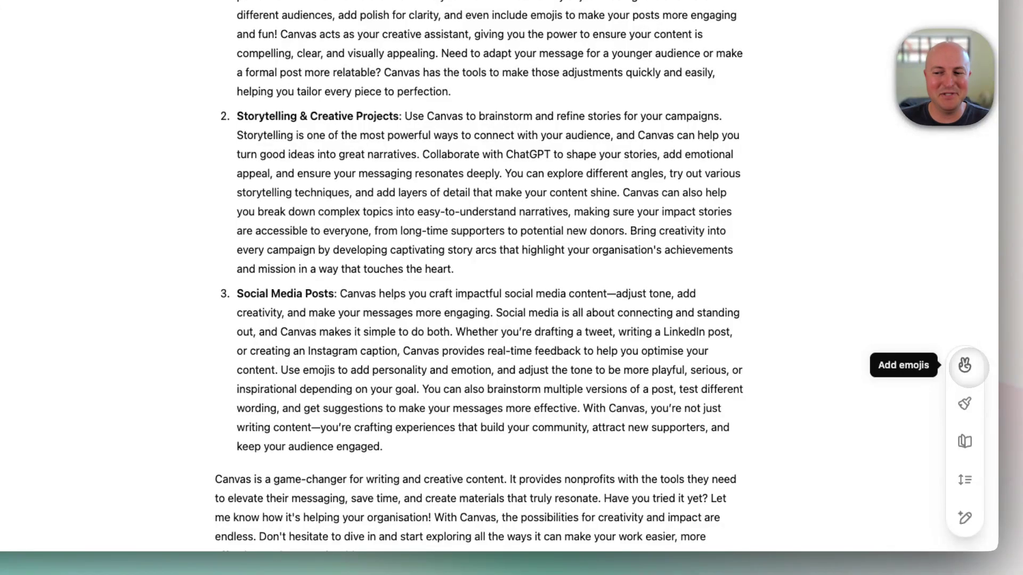
Apply the Add emojis shortcut to the whole Canvas post
left_click(965, 366)
left_click(965, 366)
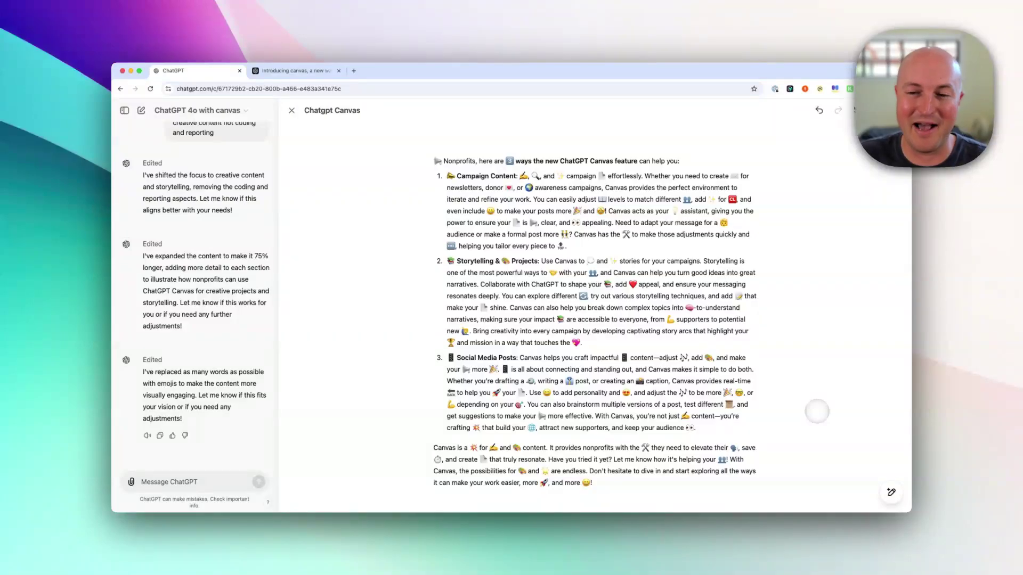
Ask ChatGPT to 'please remove all the emojis' from the post
left_click(223, 481)
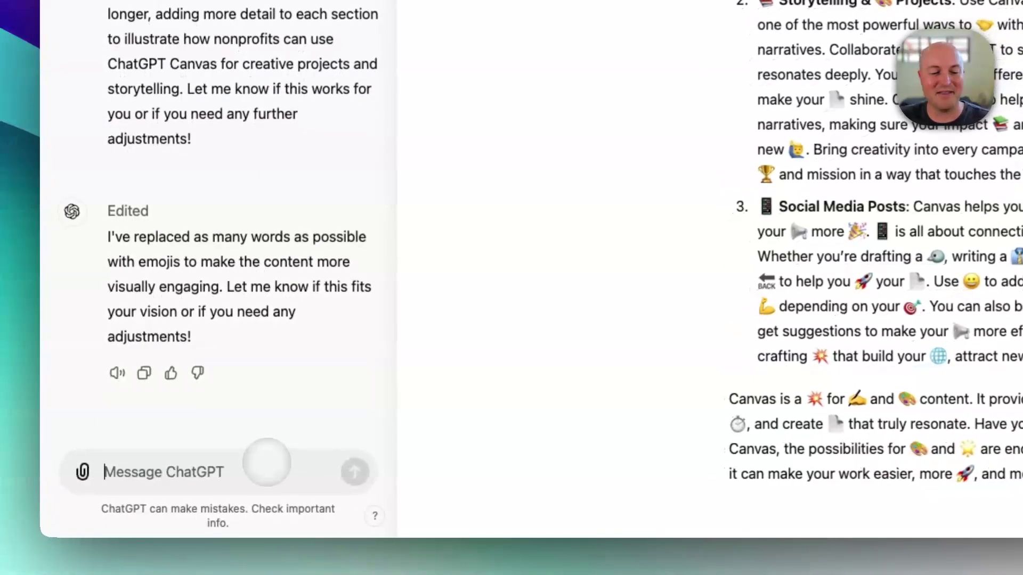
type("please ")
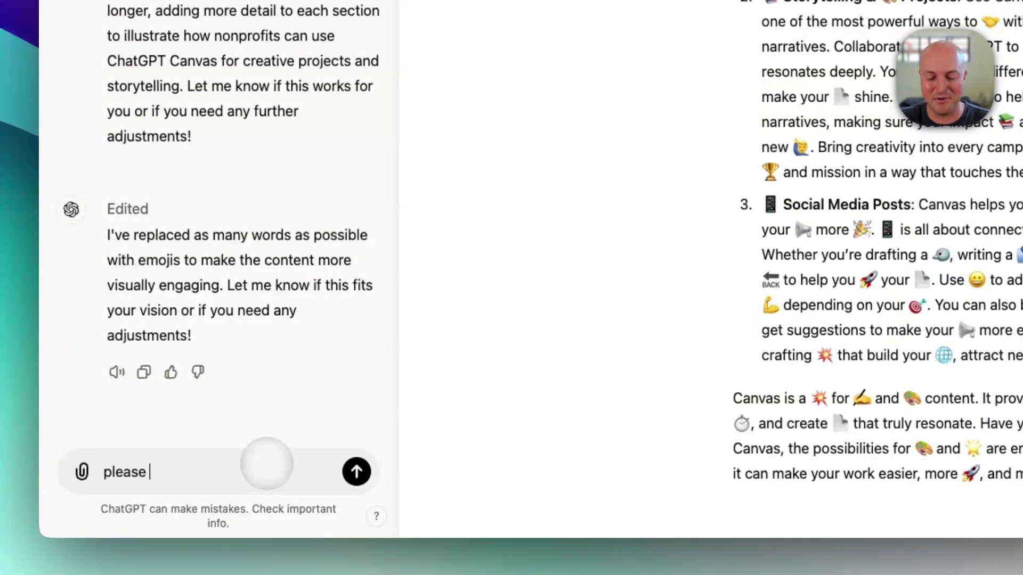
type("remove all the e")
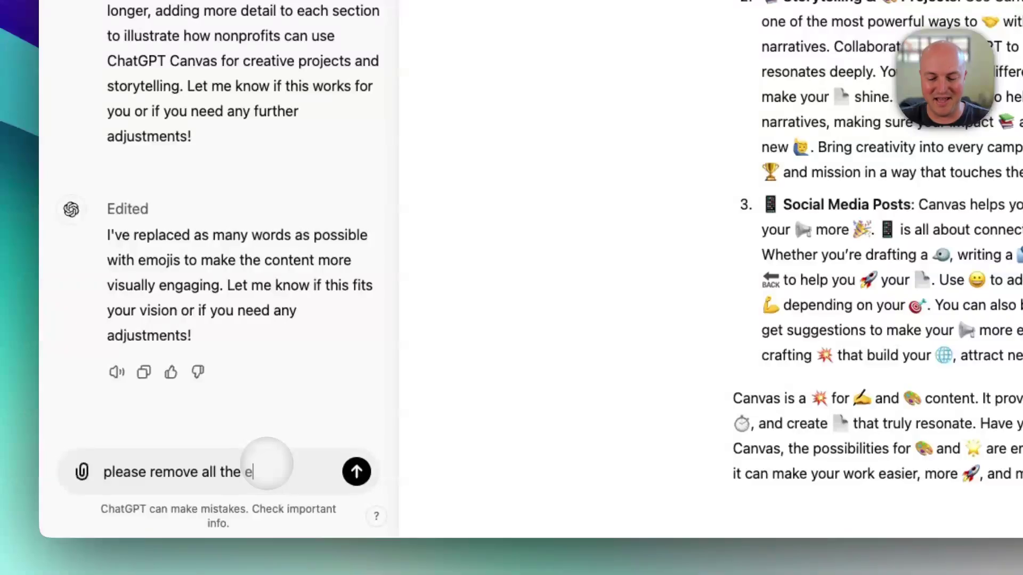
type("mojis")
key("Return")
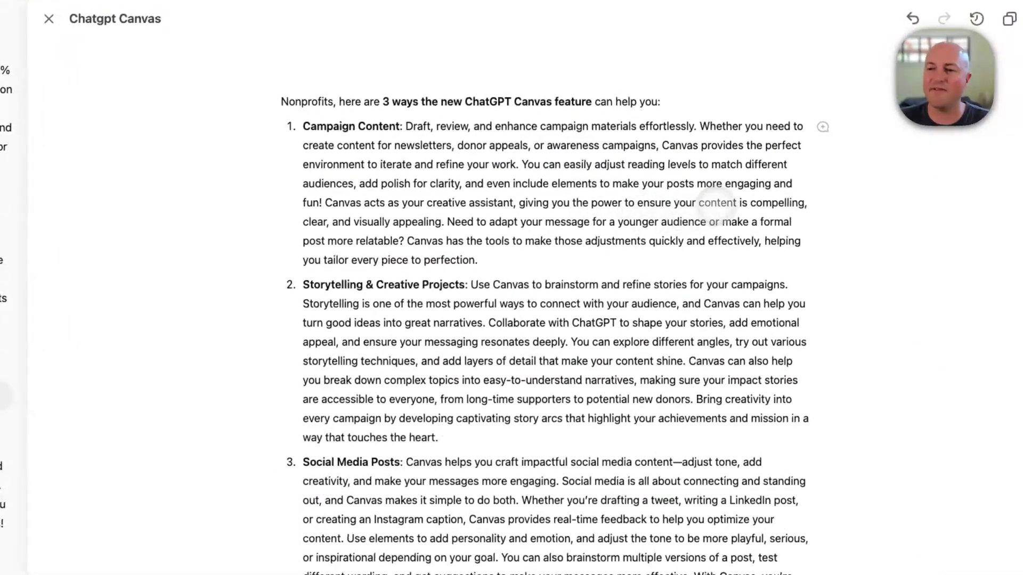
Ask ChatGPT to turn only the Campaign Content section into bullet points
left_click(822, 127)
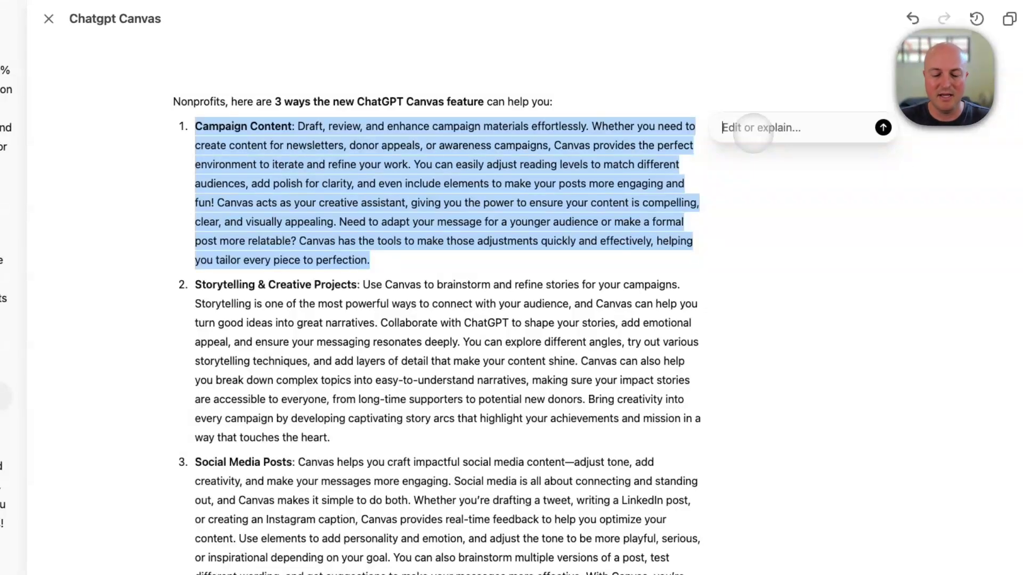
type("please make this se")
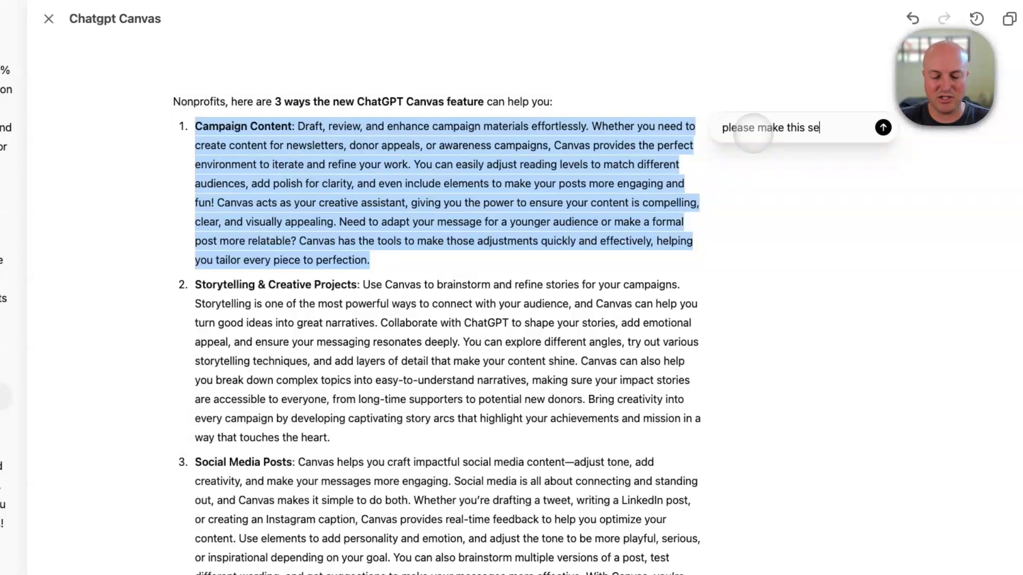
type("ction bullet po")
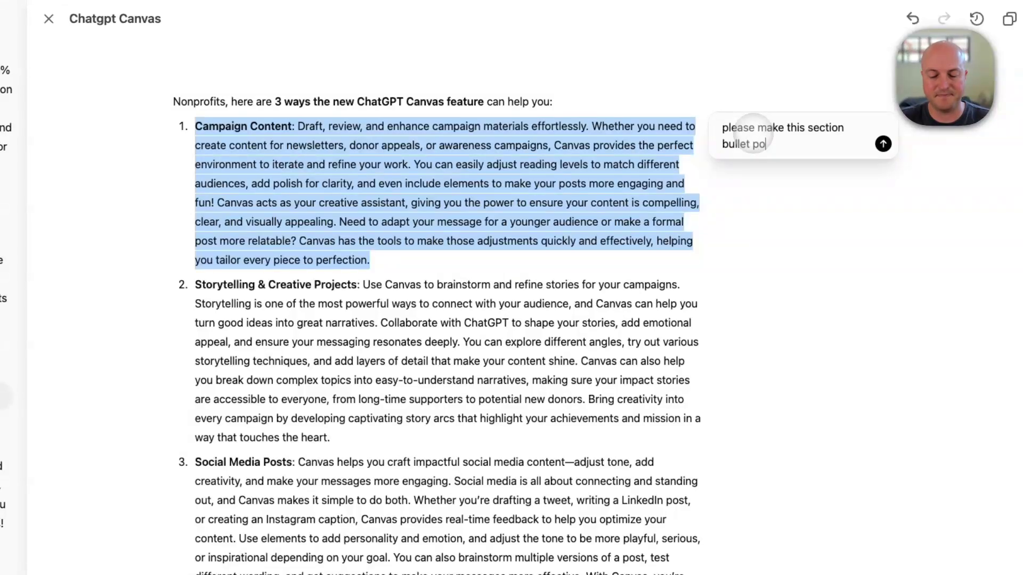
type("int")
key("Return")
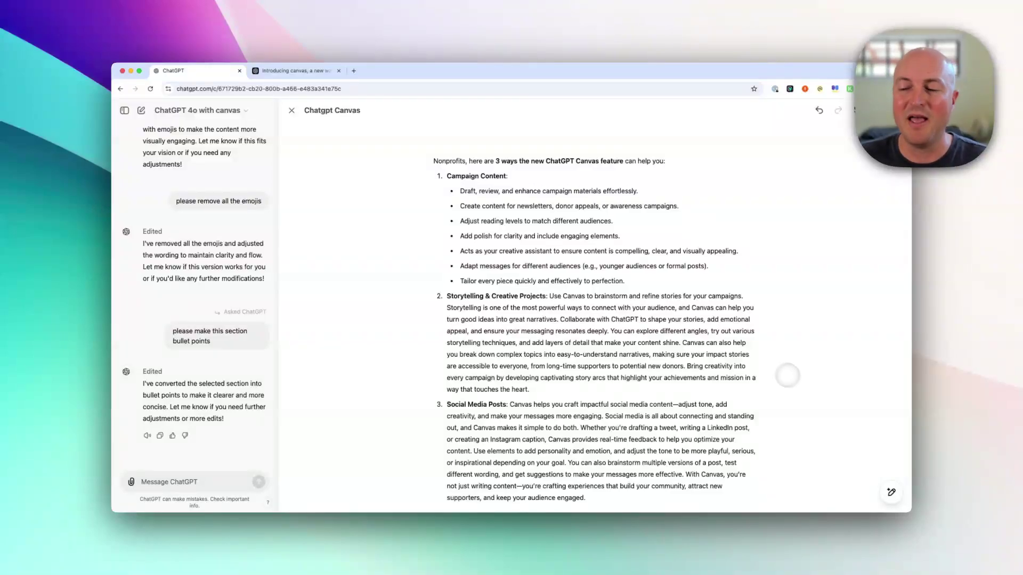
Apply Add final polish to give the post a title and headed, bulleted sections
mouse_move(894, 491)
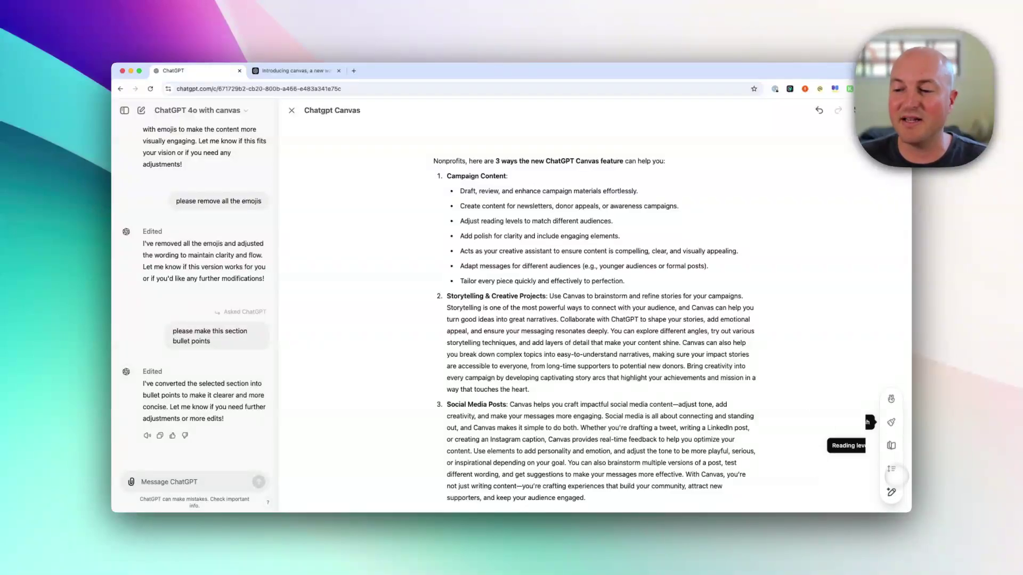
left_click(891, 421)
left_click(891, 421)
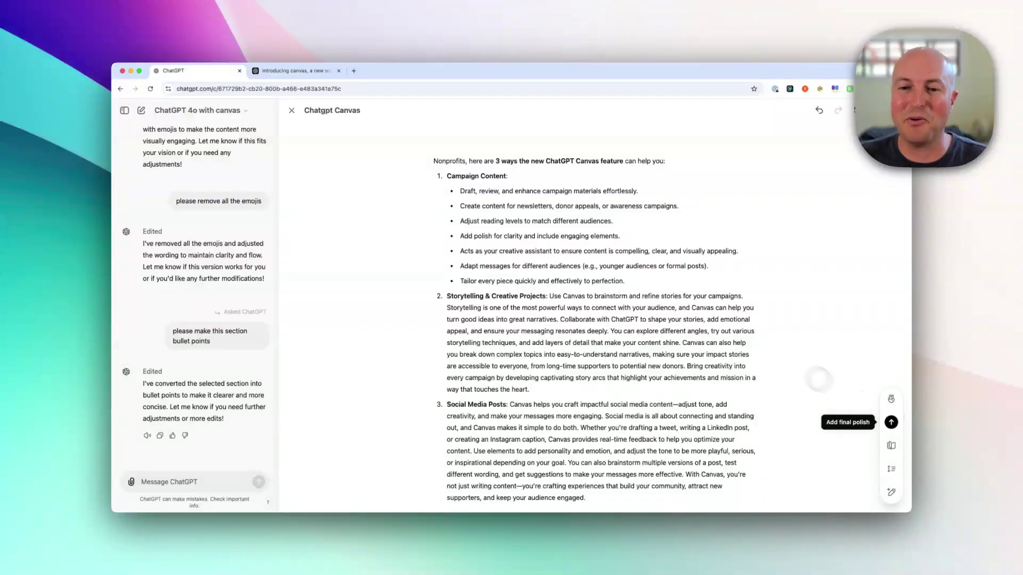
left_click(891, 422)
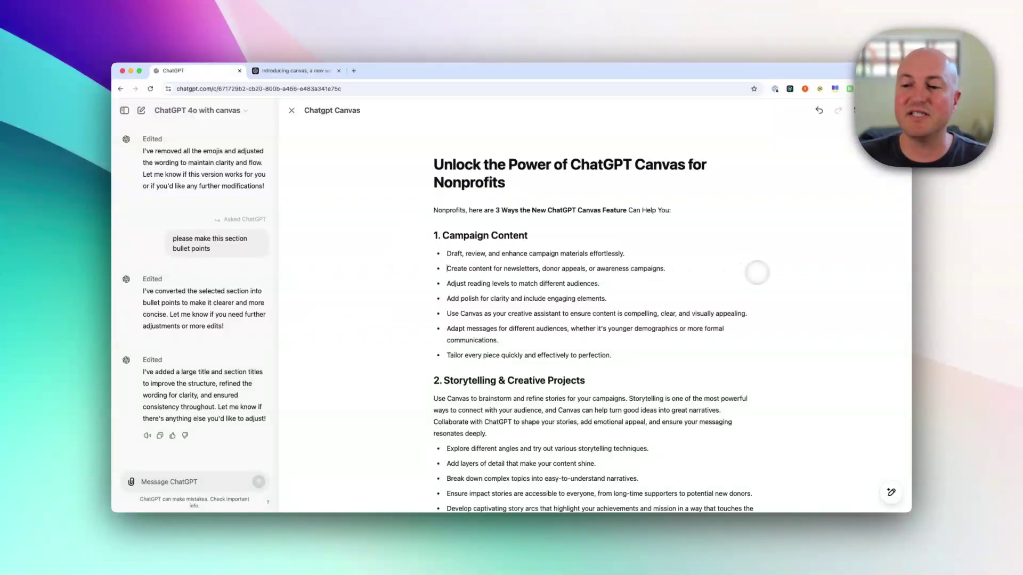
triple_click(760, 269)
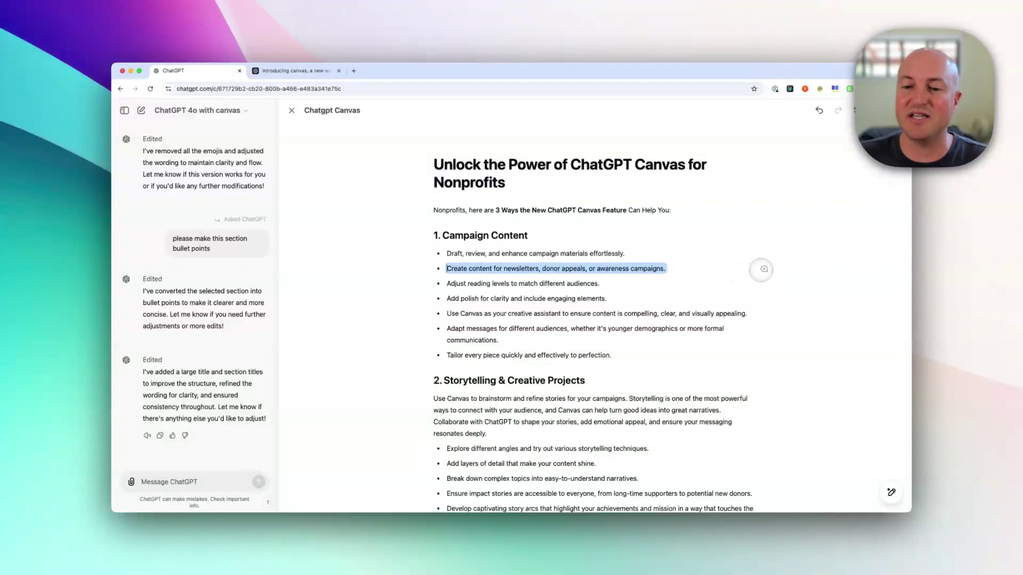
triple_click(741, 400)
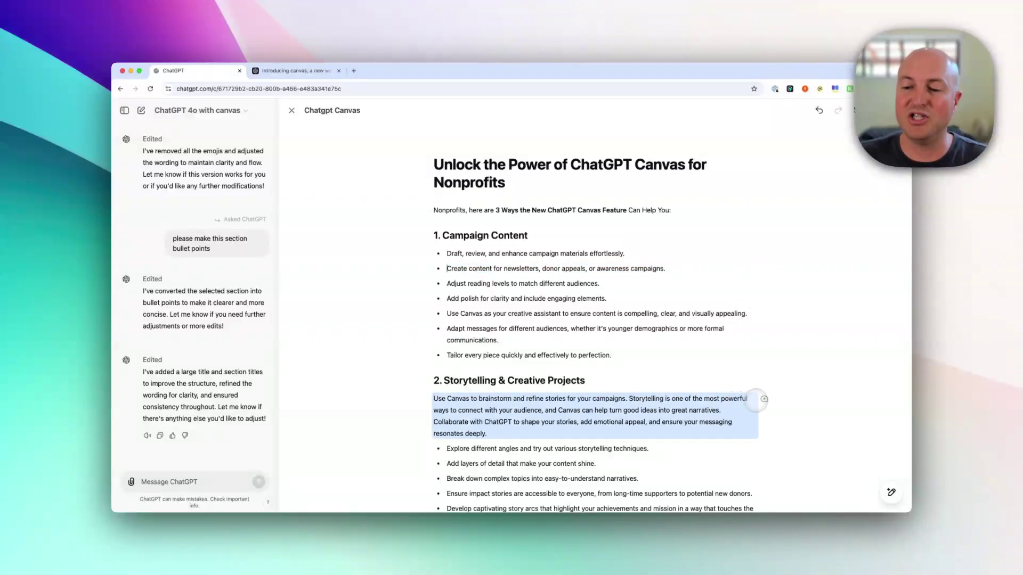
left_click(740, 399)
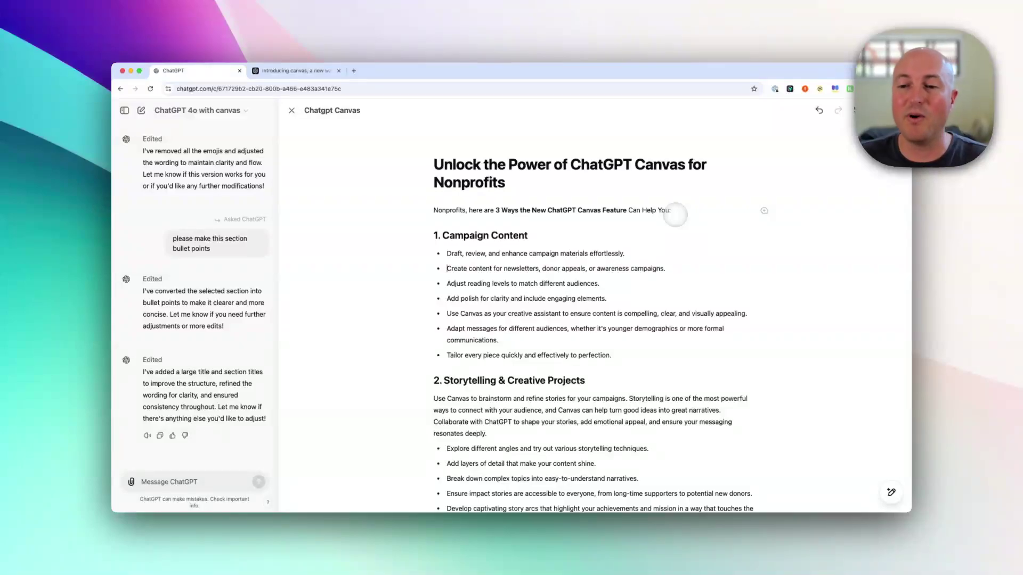
mouse_move(890, 492)
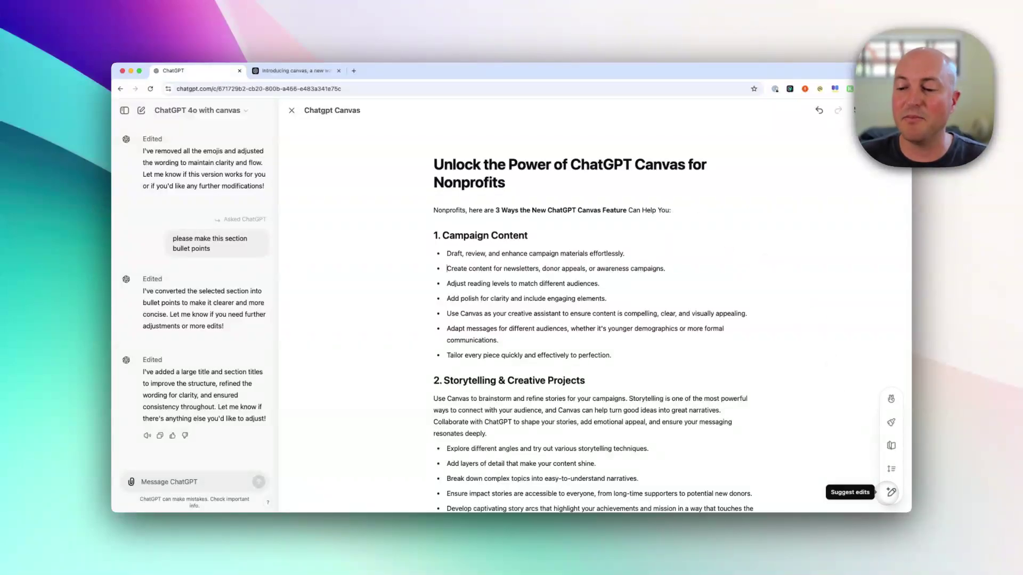